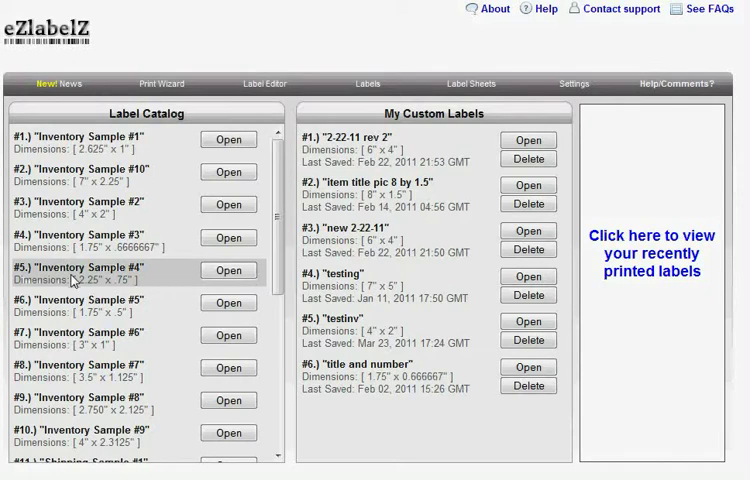
left_click_drag(280, 190, 283, 287)
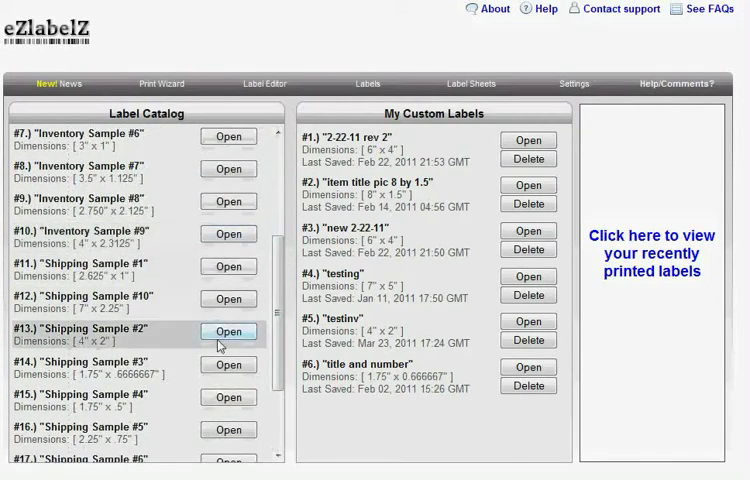
Open the #14 Shipping Sample #3 template from the Label Catalog for editing.
left_click(228, 366)
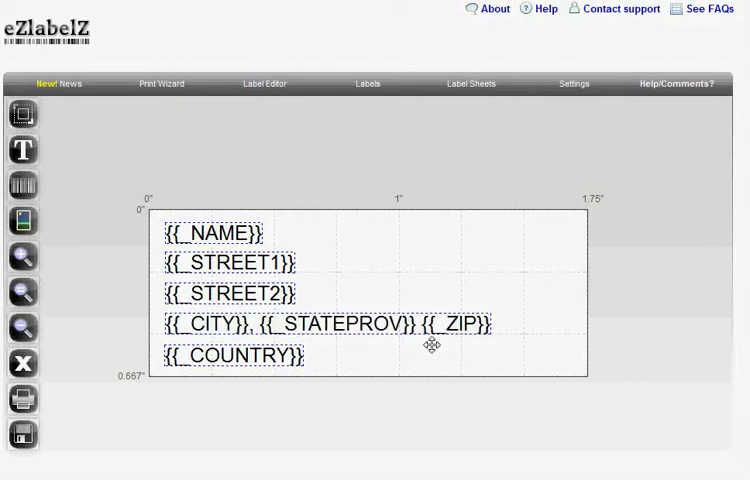
Append ' Phone: {{_PHONE}}' after the {{_COUNTRY}} field and apply the edit.
left_click(275, 356)
left_click(372, 114)
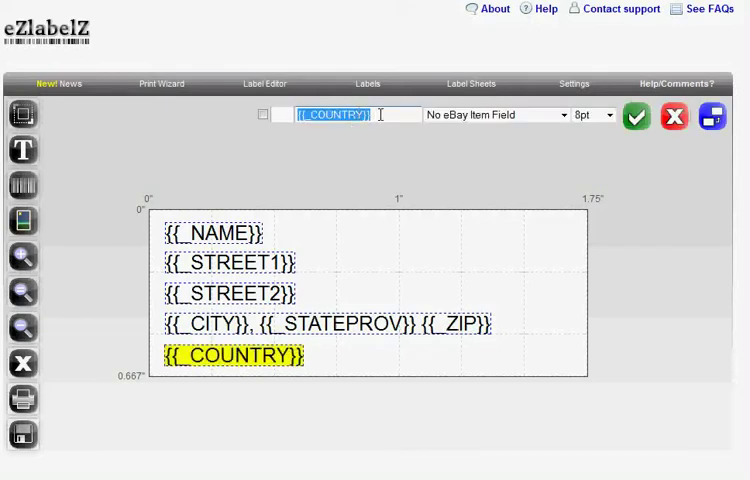
type(" Phone:")
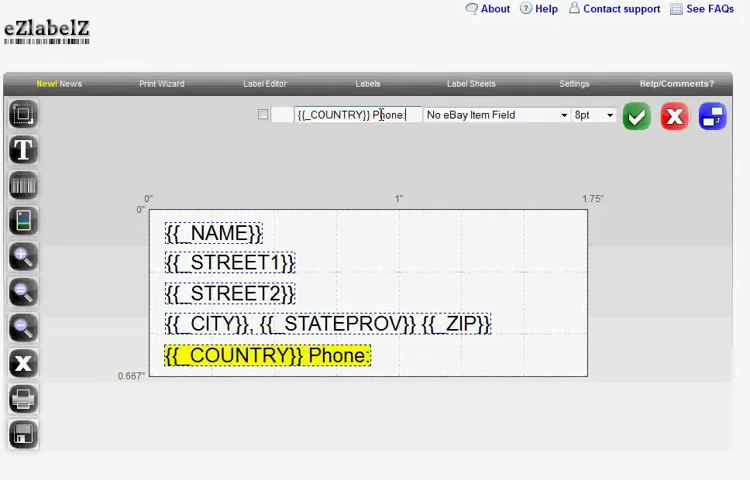
type(" {{_PHONE}}")
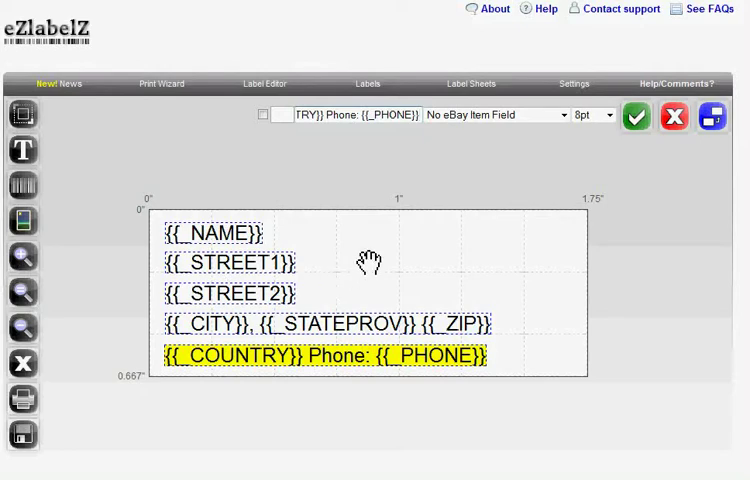
left_click(638, 117)
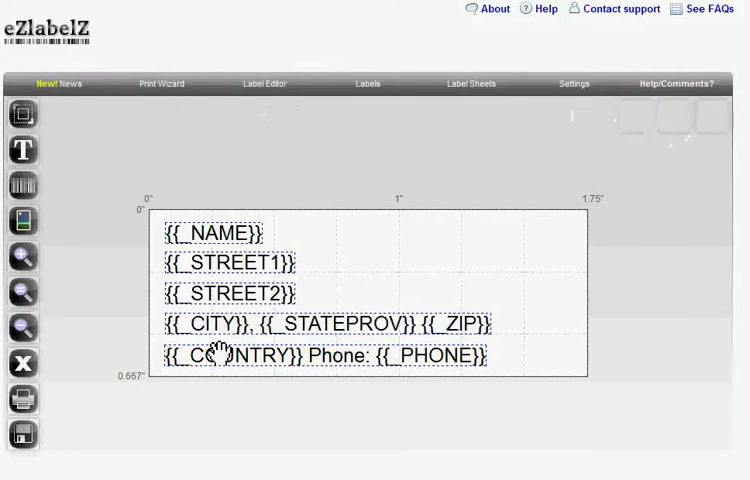
Save the label to the library under the name 'Custom Shipping Label 1'.
left_click(23, 435)
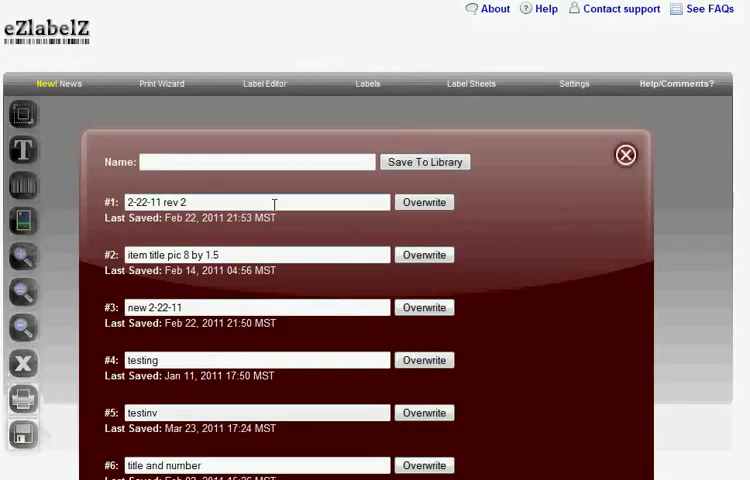
left_click(274, 160)
type("Custom Shipping Label 1")
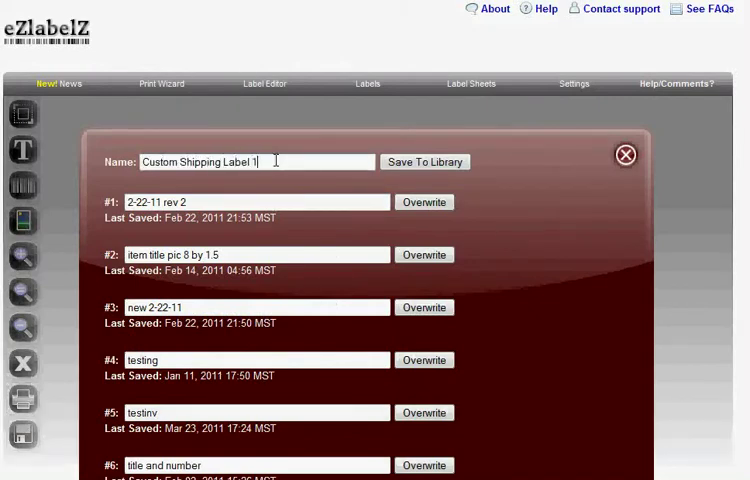
left_click(424, 162)
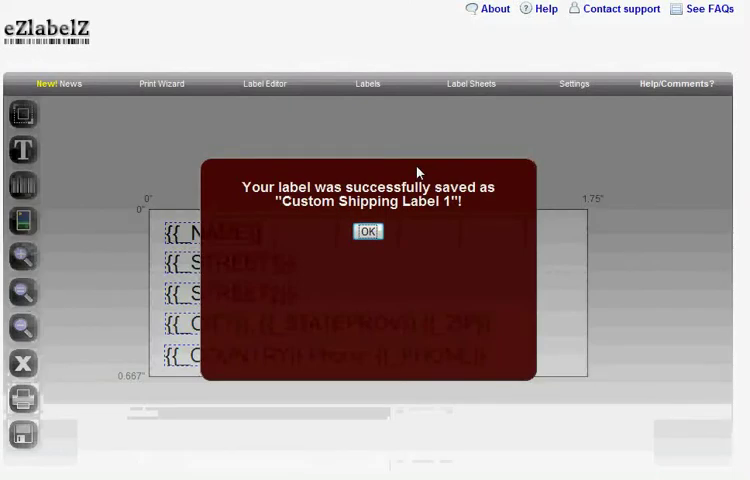
Confirm the save and view the new label among My Custom Labels.
left_click(452, 87)
left_click(368, 84)
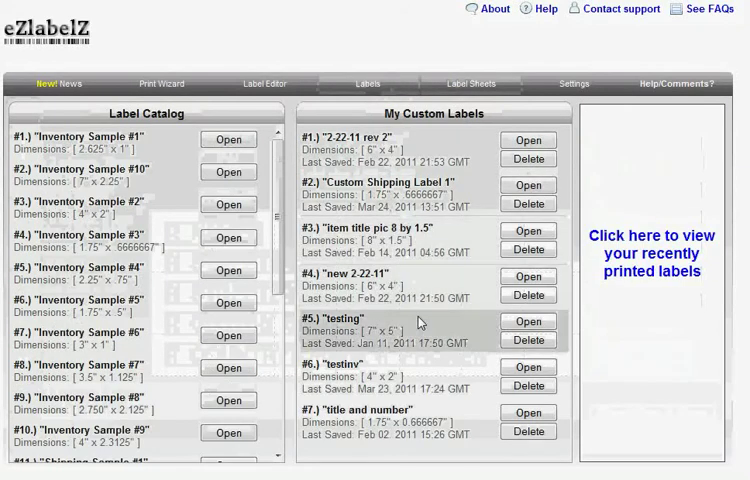